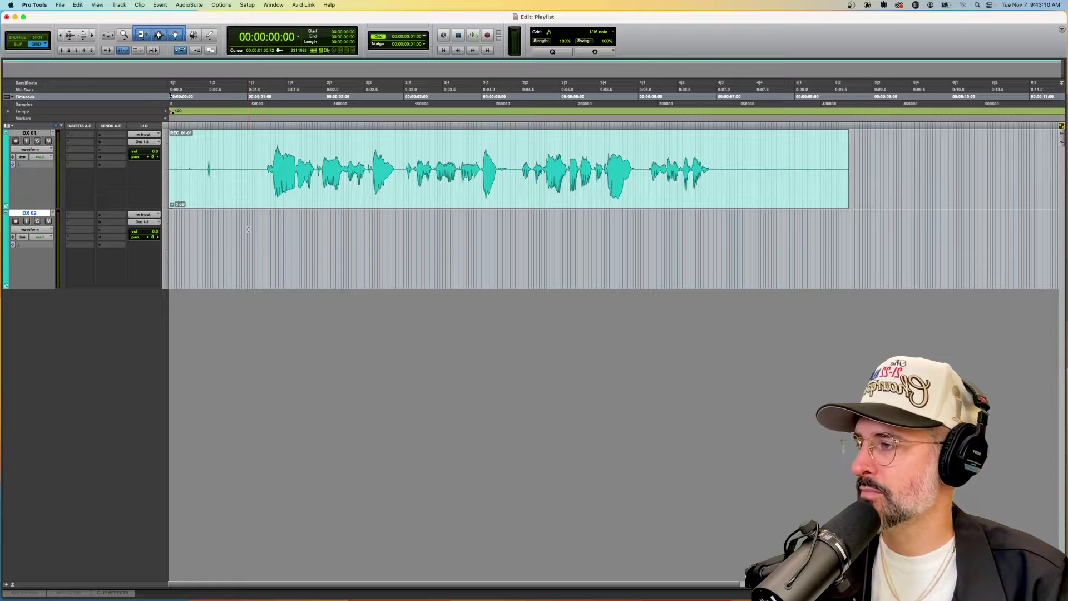
- Audition the REC_01-01 clip on DX 01, then park the edit point at 00:00:01:19
key(space)
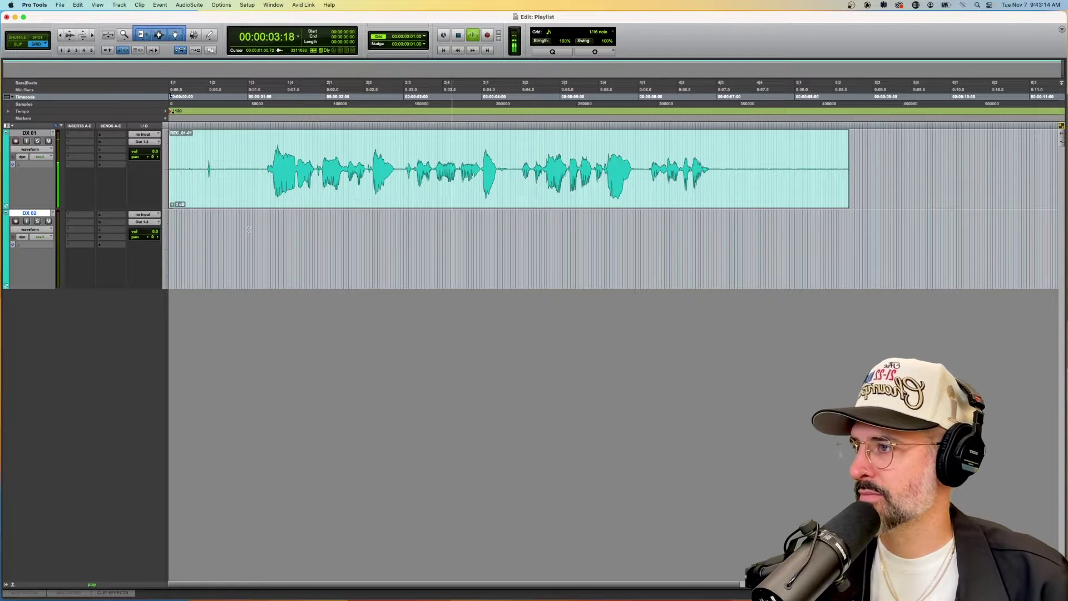
key(space)
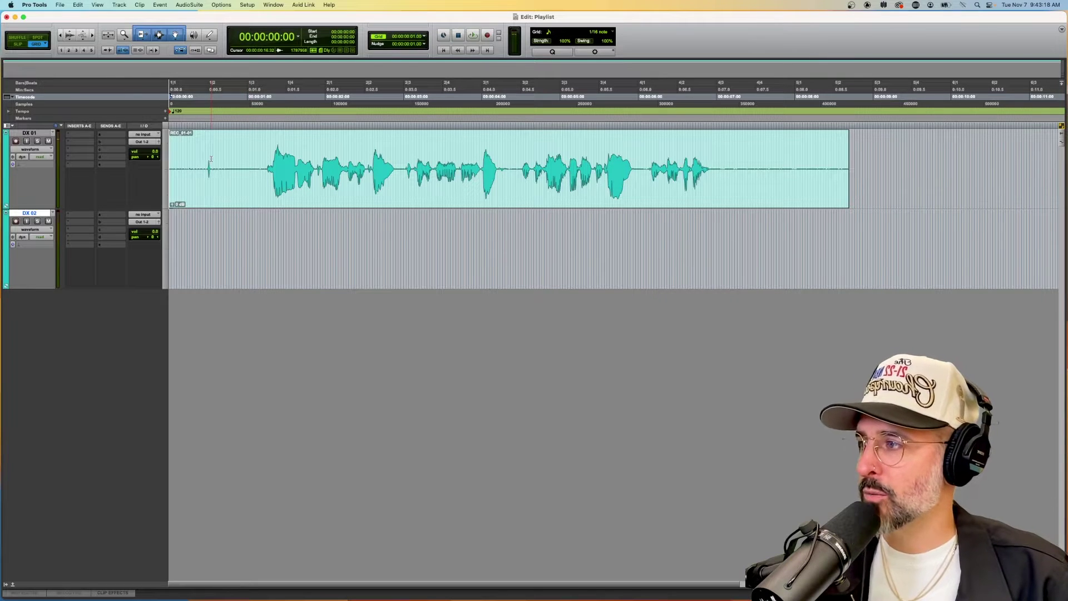
click(189, 152)
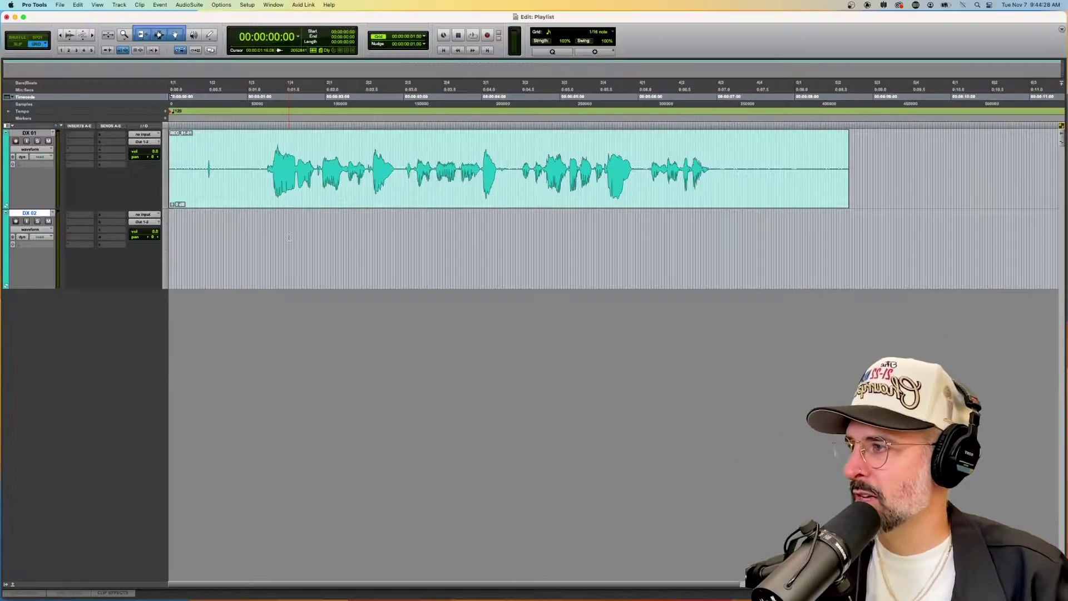
click(306, 201)
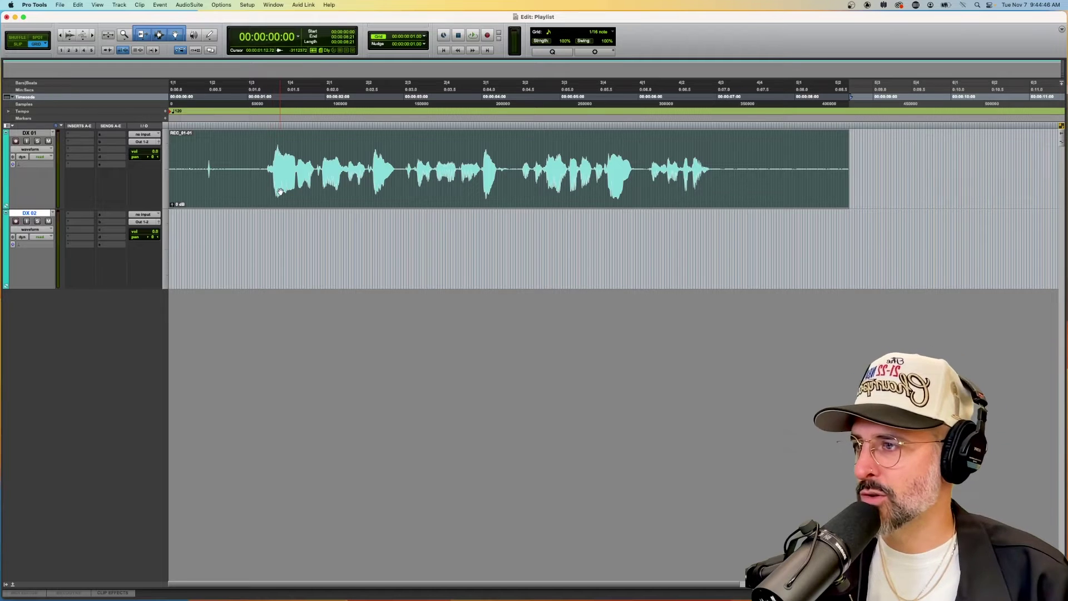
click(296, 222)
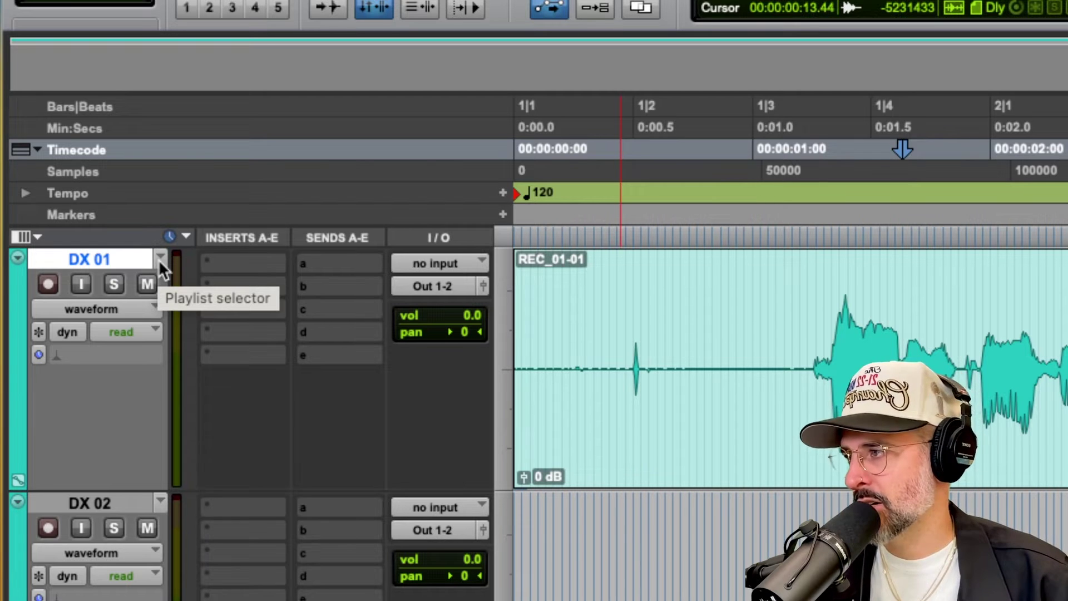
- Duplicate the DX 01 playlist and name the copy DX 01.RX
click(160, 259)
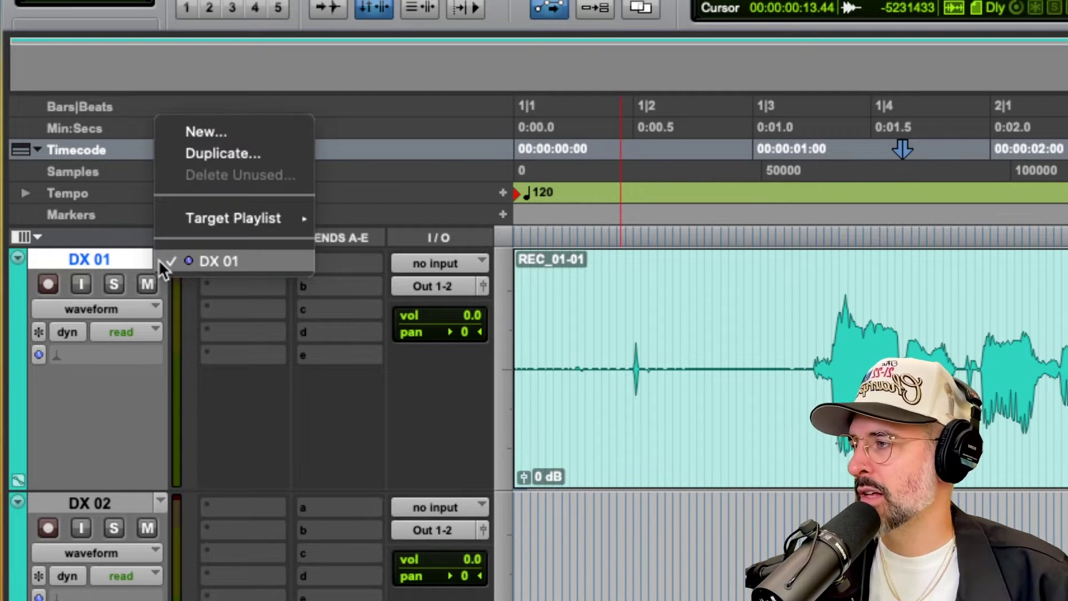
click(214, 156)
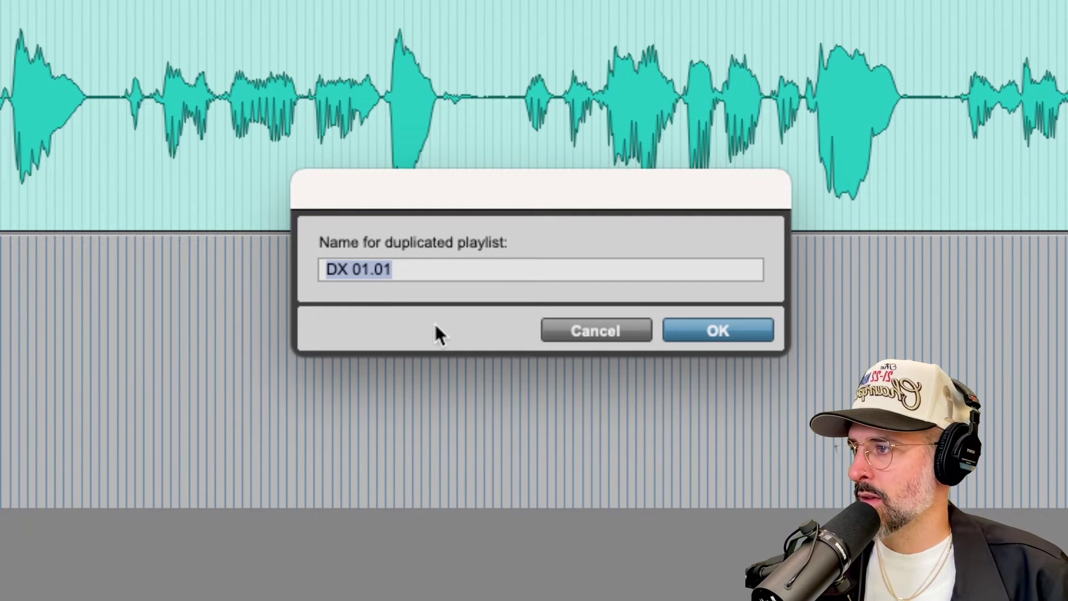
click(419, 272)
key(BackSpace)
key(BackSpace)
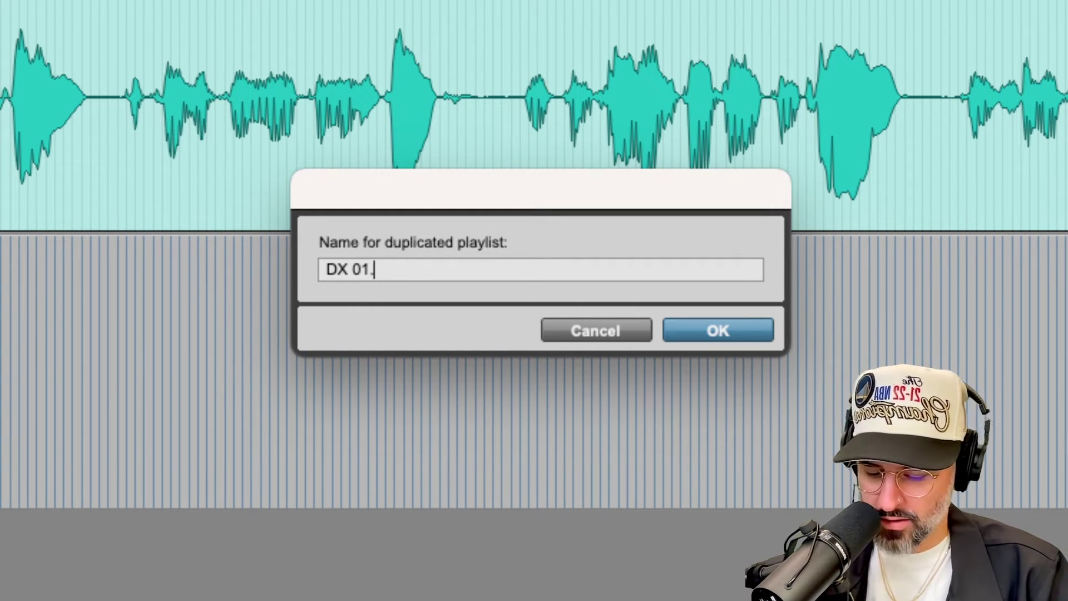
text(OG)
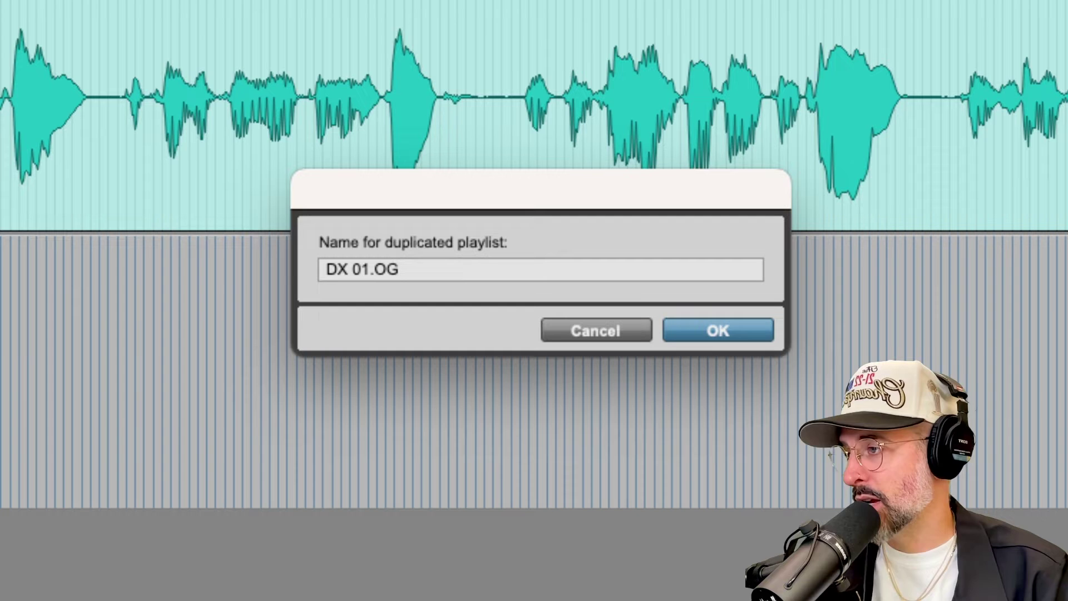
key(BackSpace)
key(BackSpace)
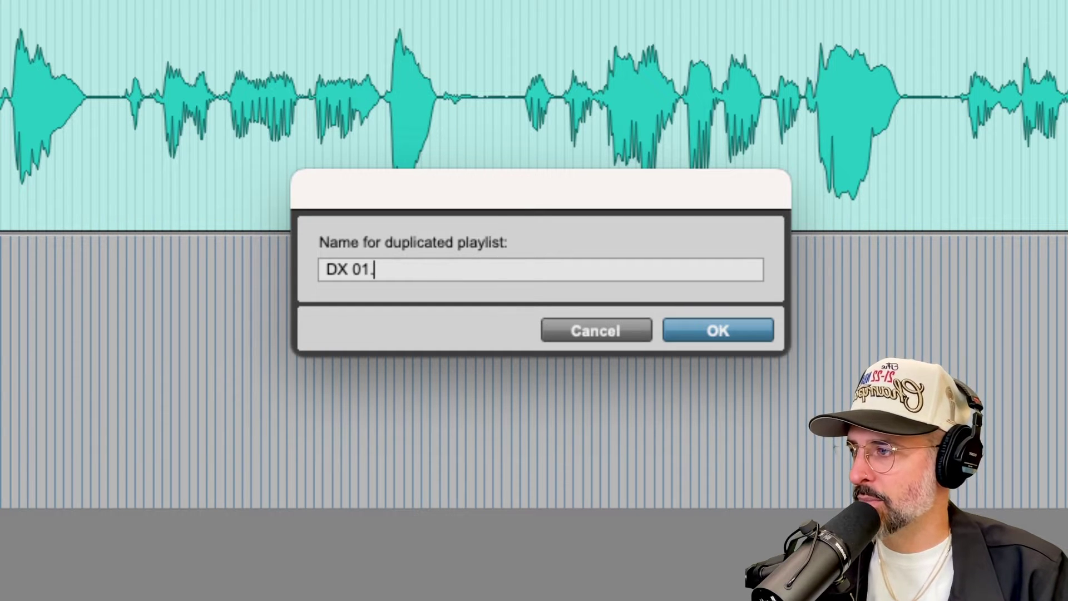
text(RX)
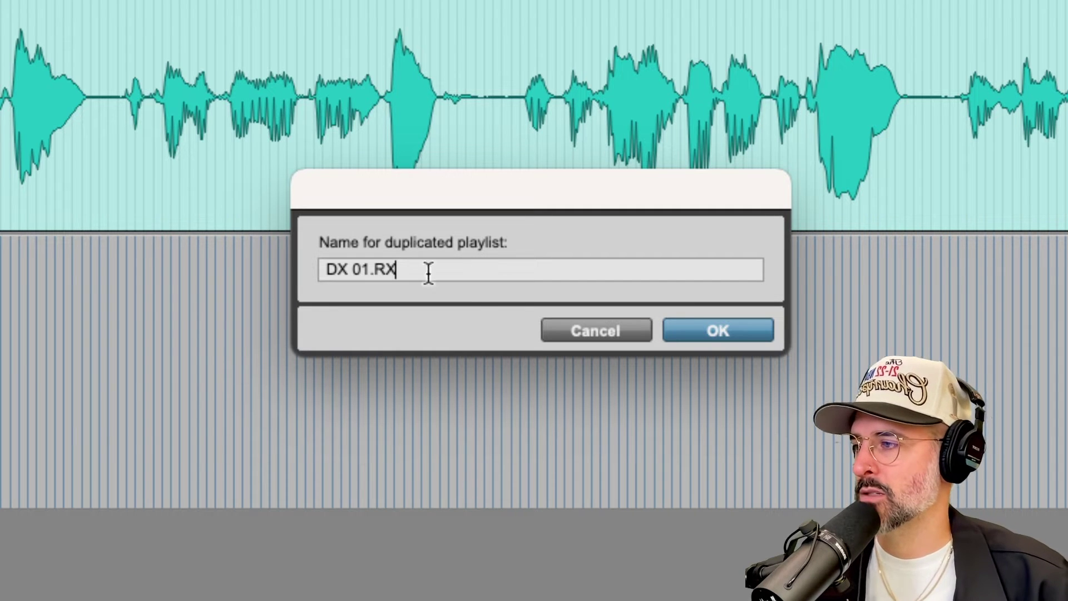
click(710, 329)
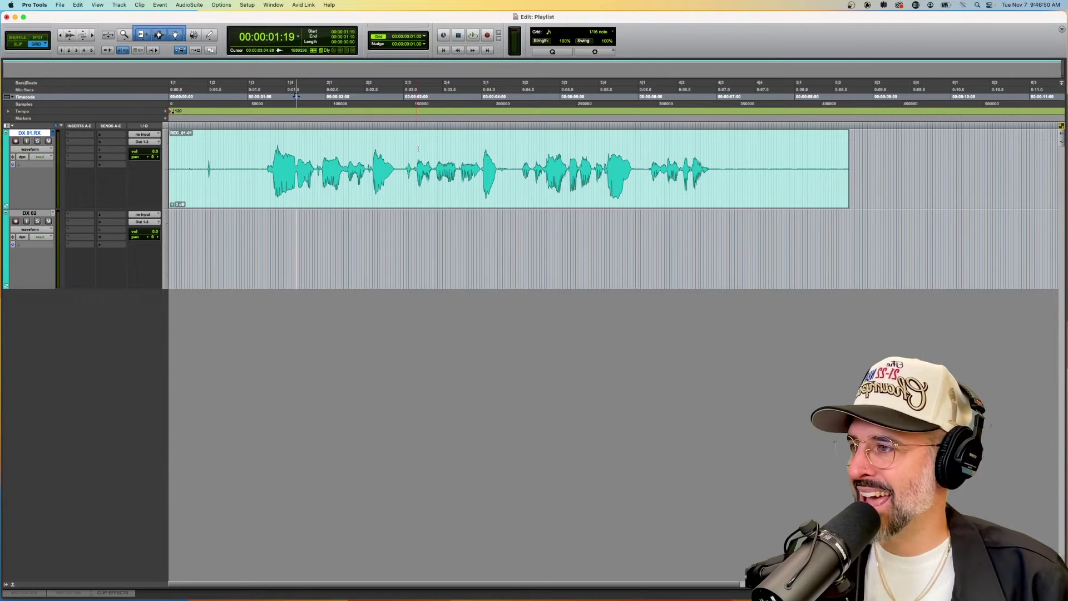
- Delete the dialogue from 2|3 to 4|1 on DX 01.RX and play back the result
drag(398, 150, 639, 182)
key(Delete)
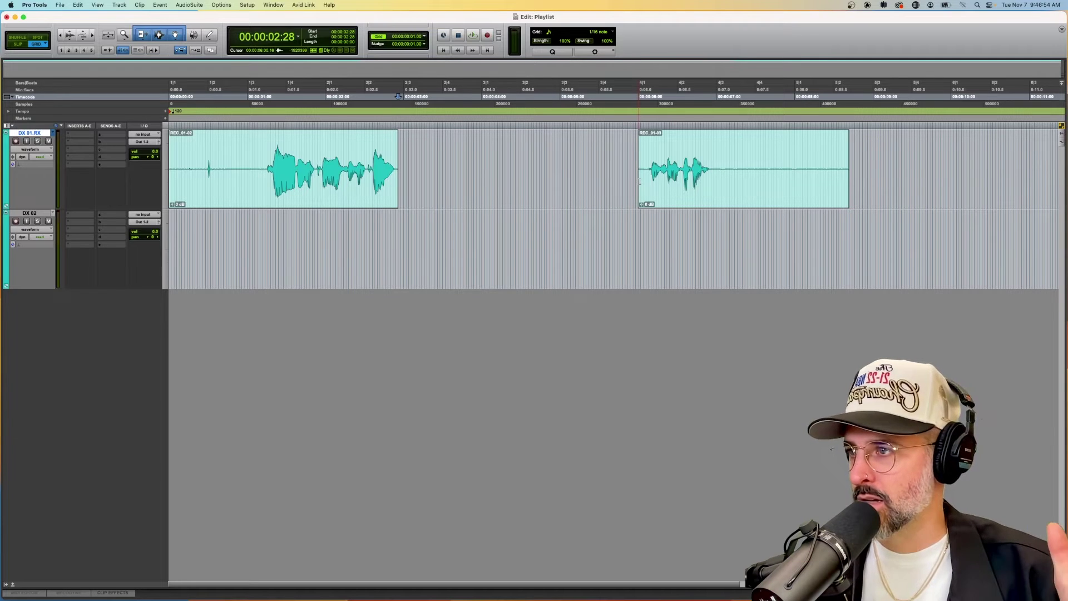
click(312, 142)
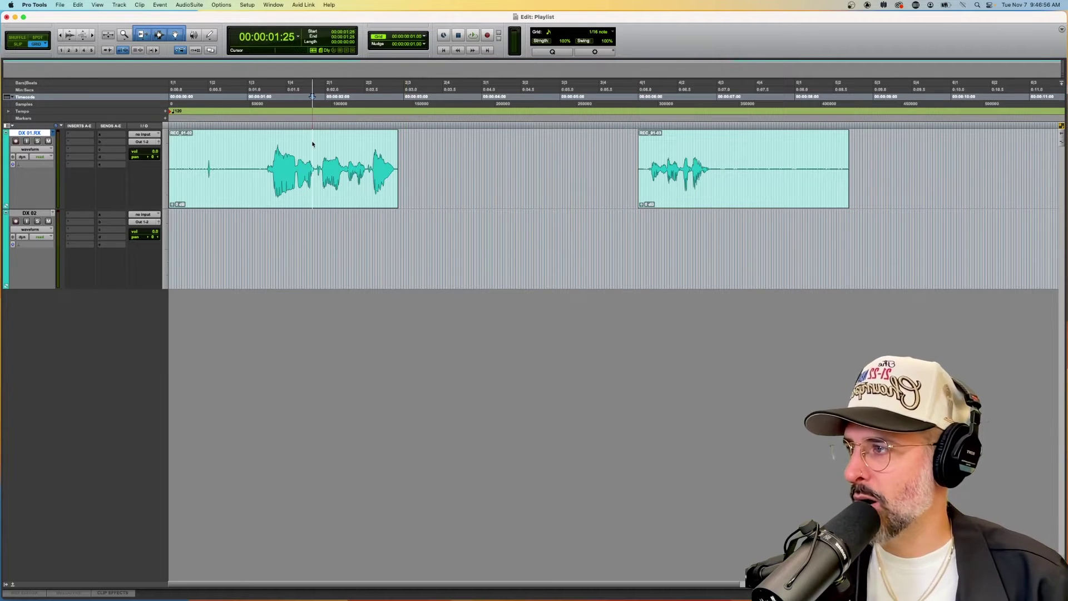
key(space)
key(space)
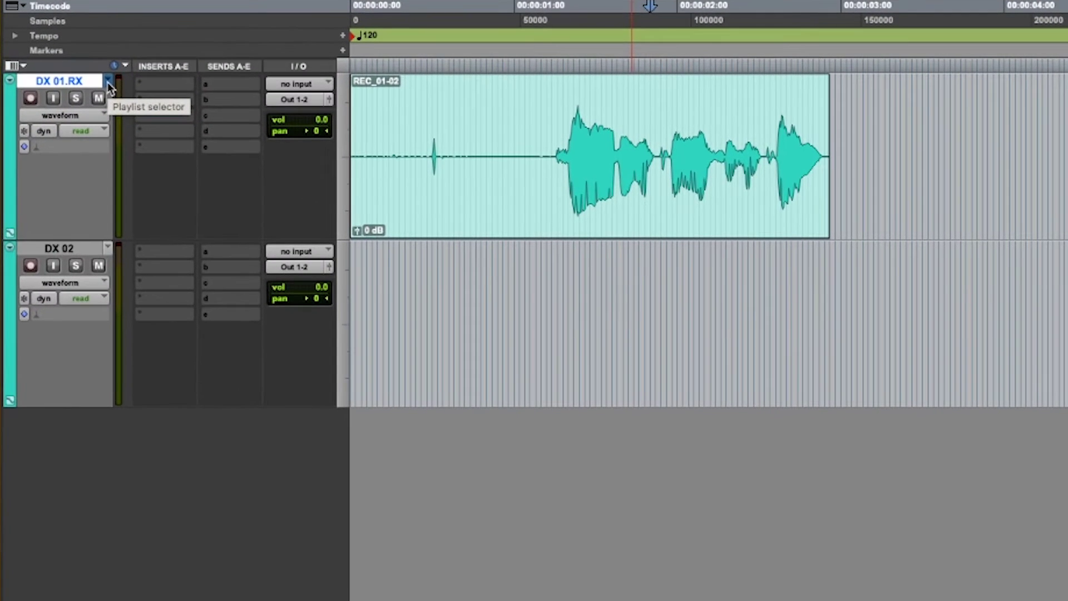
- Switch the track back to the original DX 01 playlist and play it uncut
click(64, 123)
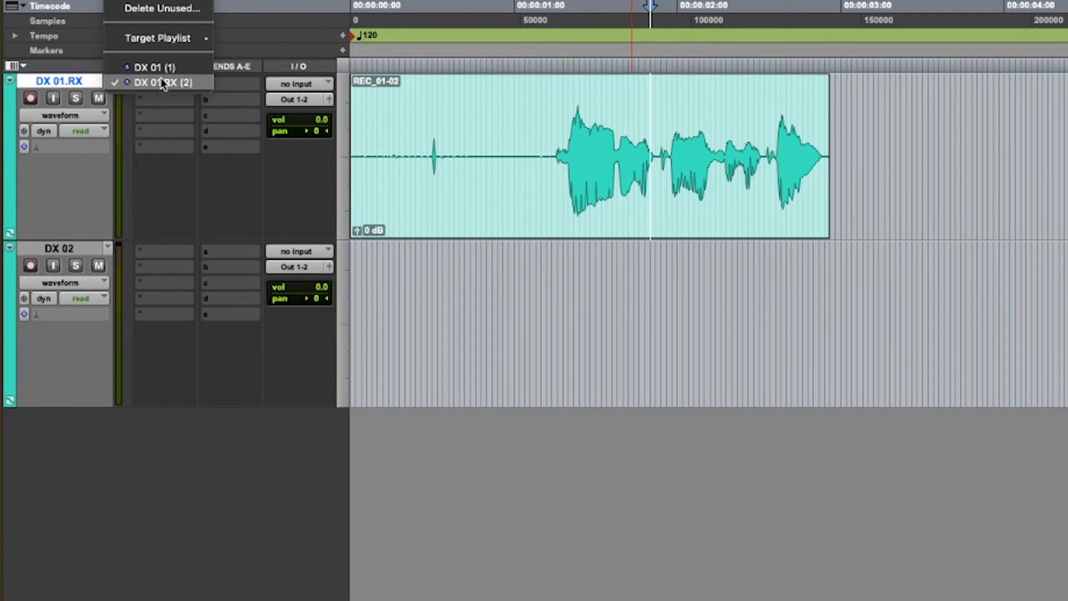
click(187, 69)
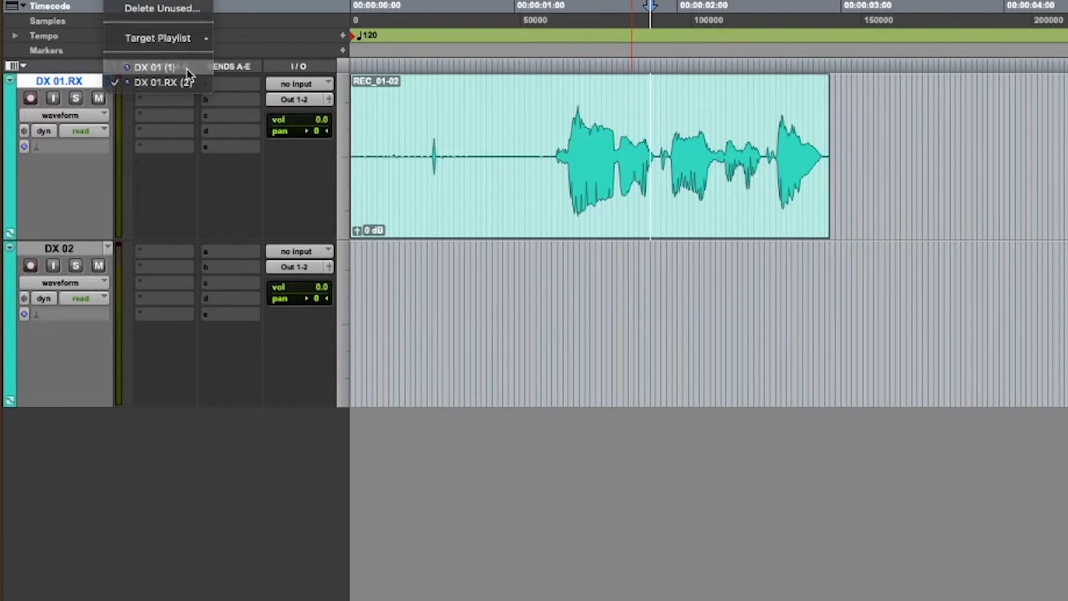
key(space)
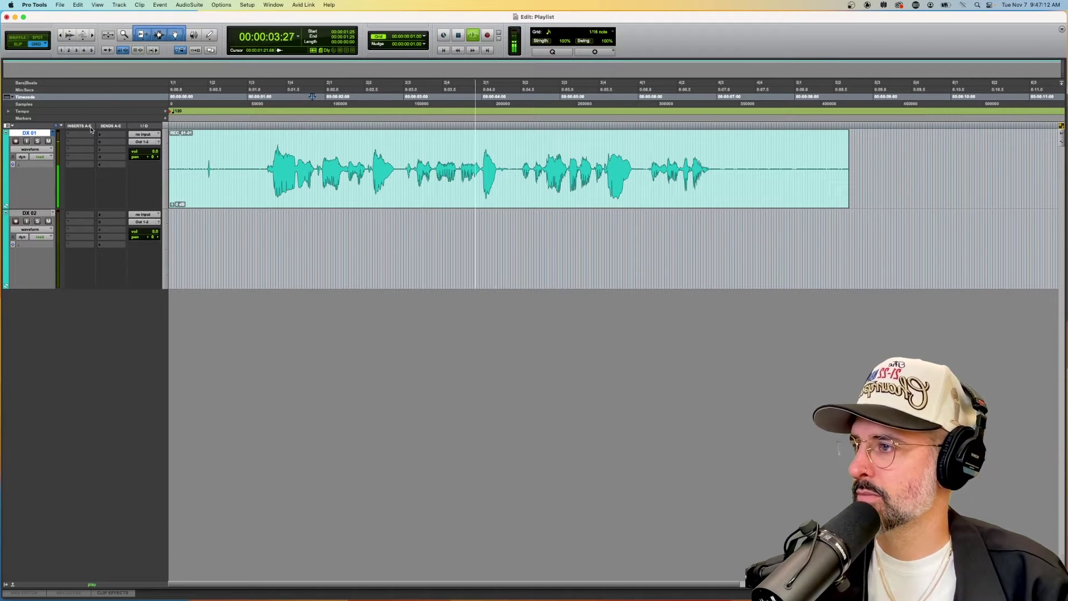
- Copy the full REC_01-01 clip from the original DX 01 playlist down onto track DX 02
key(space)
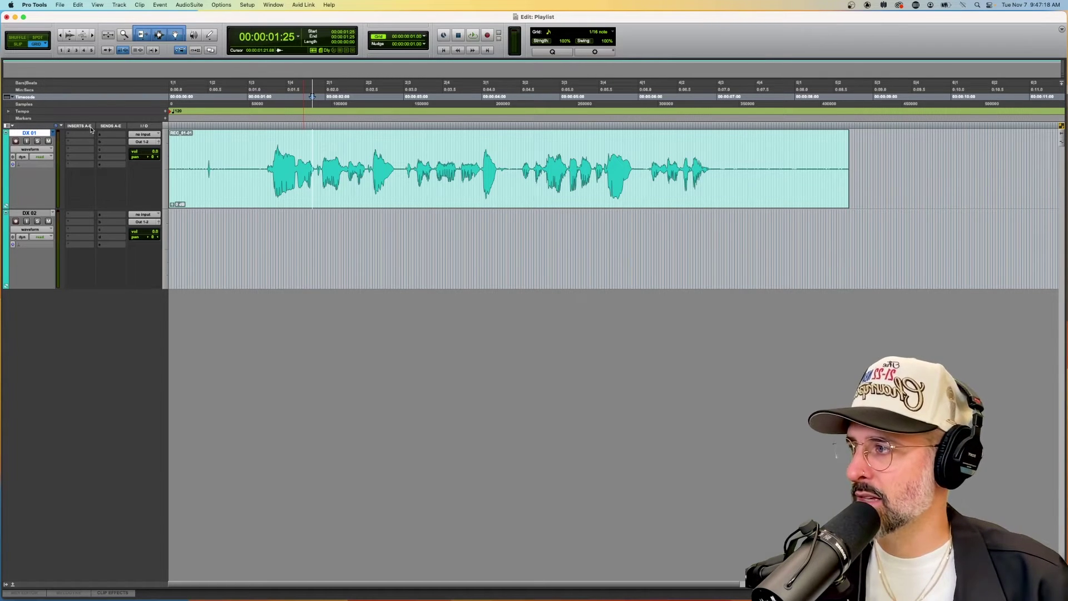
click(241, 202)
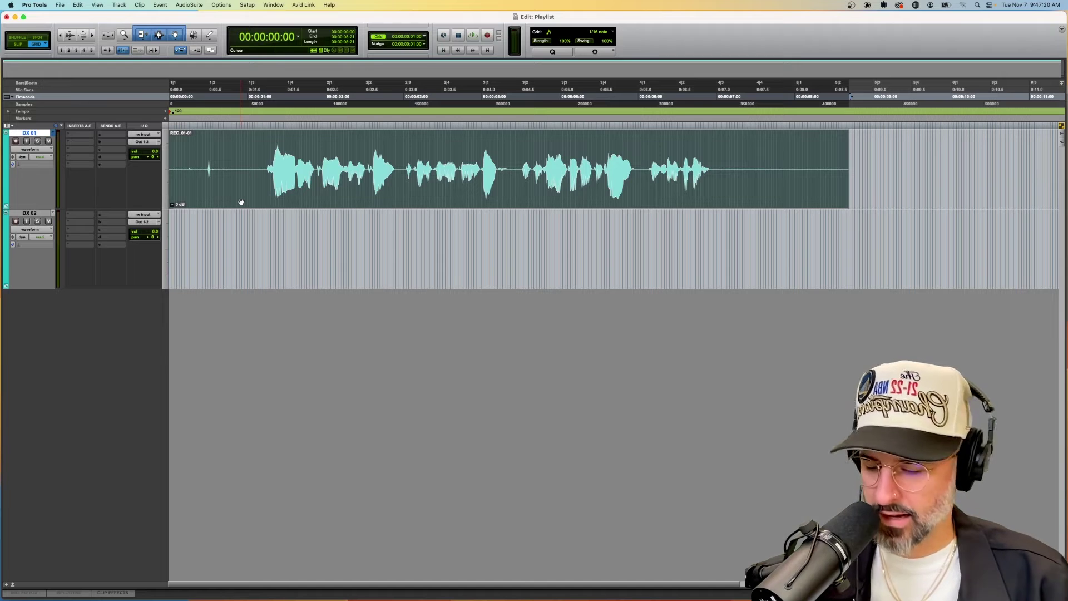
click(54, 134)
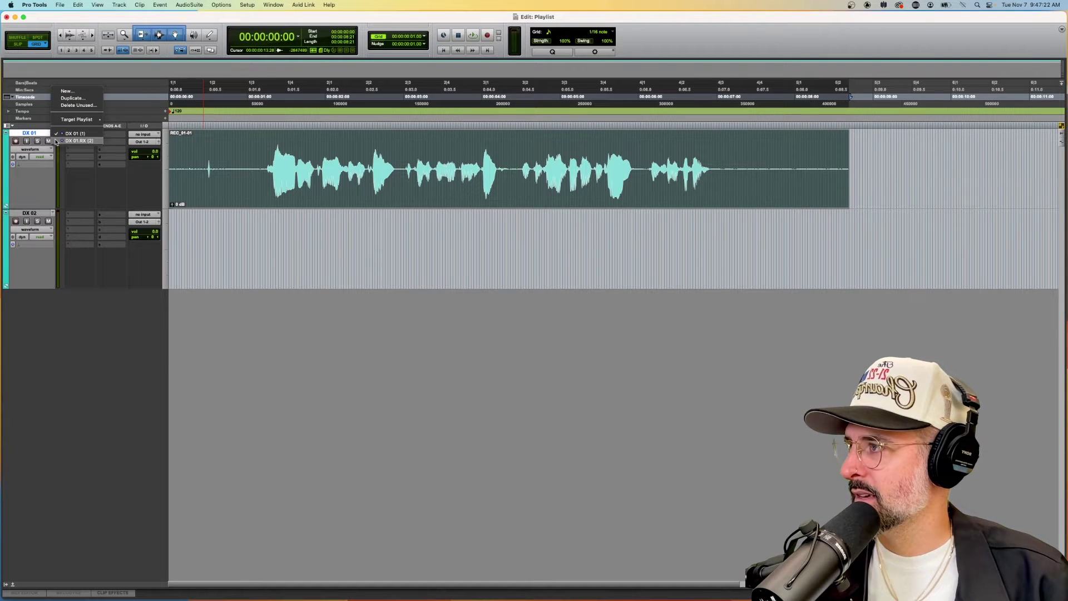
click(78, 141)
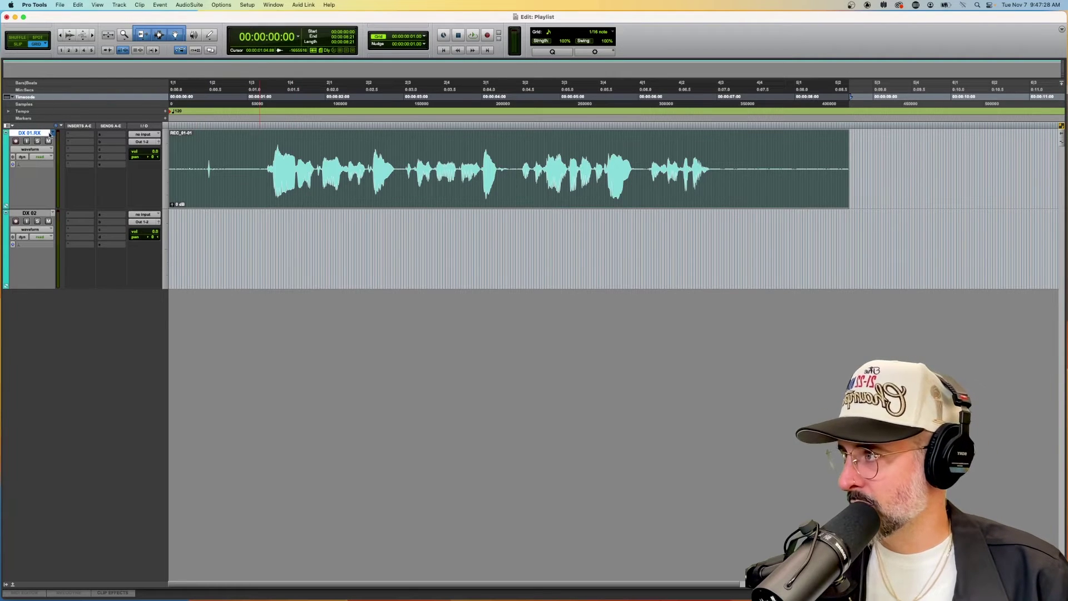
click(50, 135)
click(67, 128)
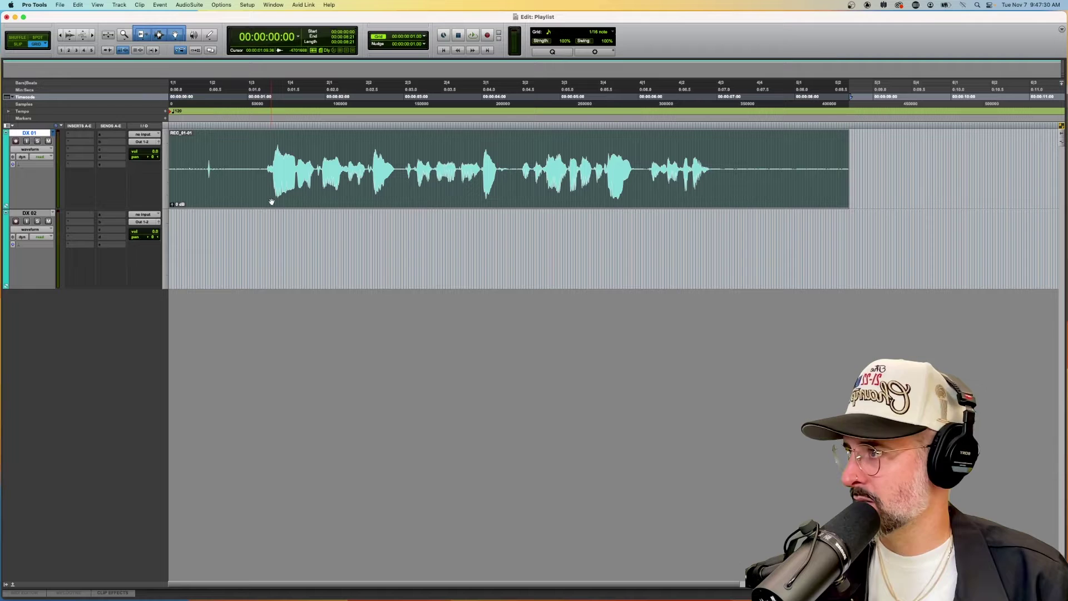
drag(273, 199, 270, 215)
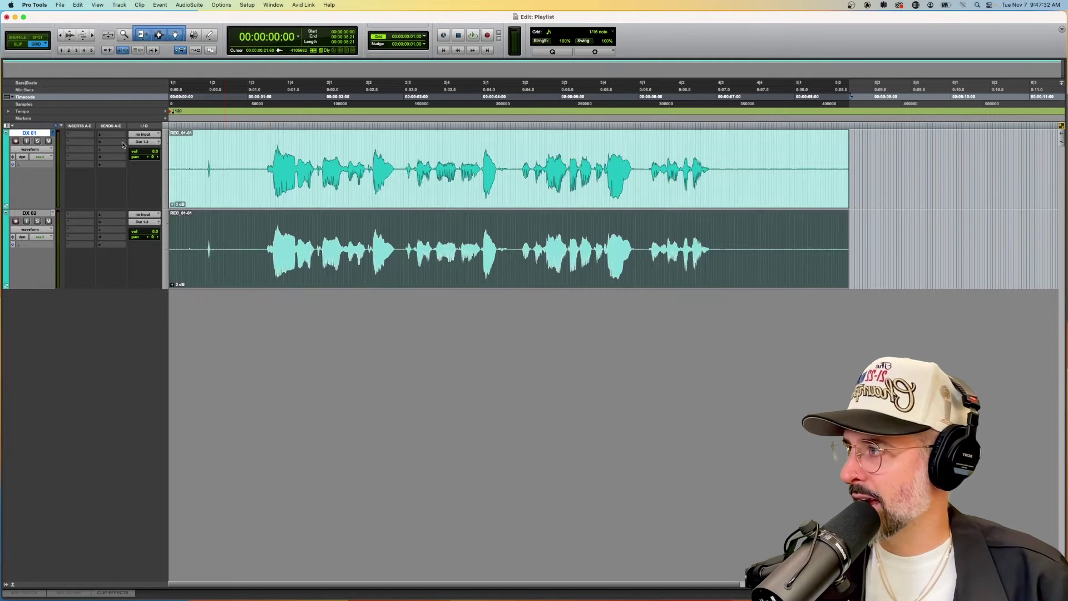
- Switch DX 01 to the DX 01.RX playlist and place the full clip back onto it
click(52, 134)
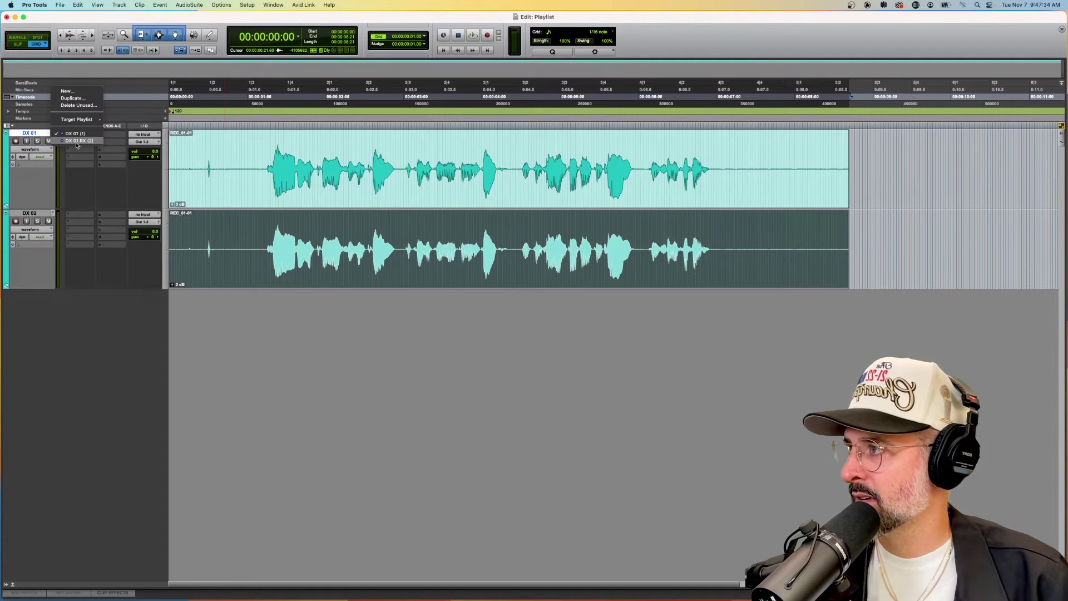
click(77, 142)
click(262, 275)
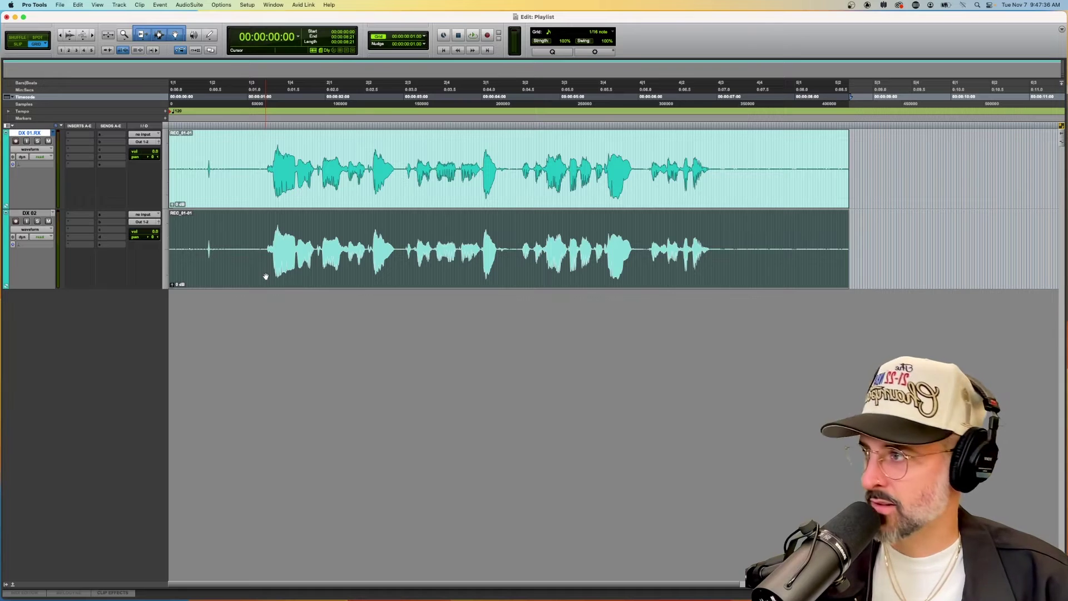
click(268, 190)
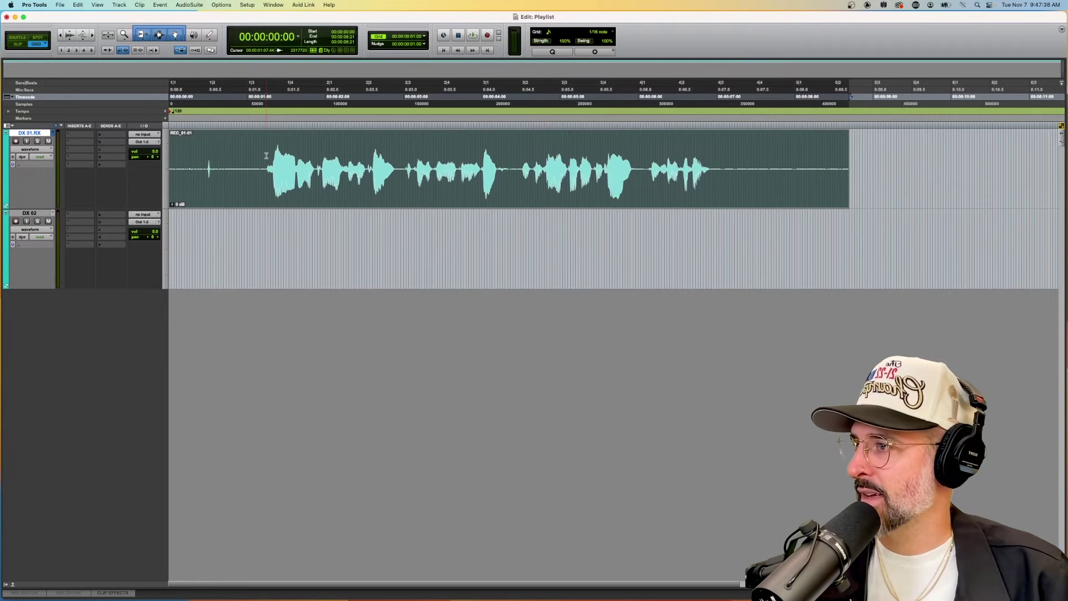